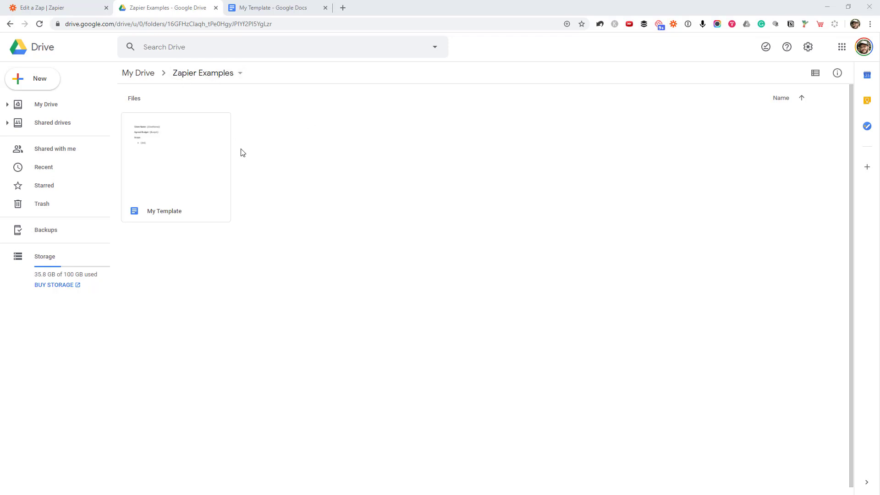
# In My Template, highlight the {{ClientName}} placeholder's braces and name, then the bulleted {{list}} placeholder
pyautogui.click(266, 10)
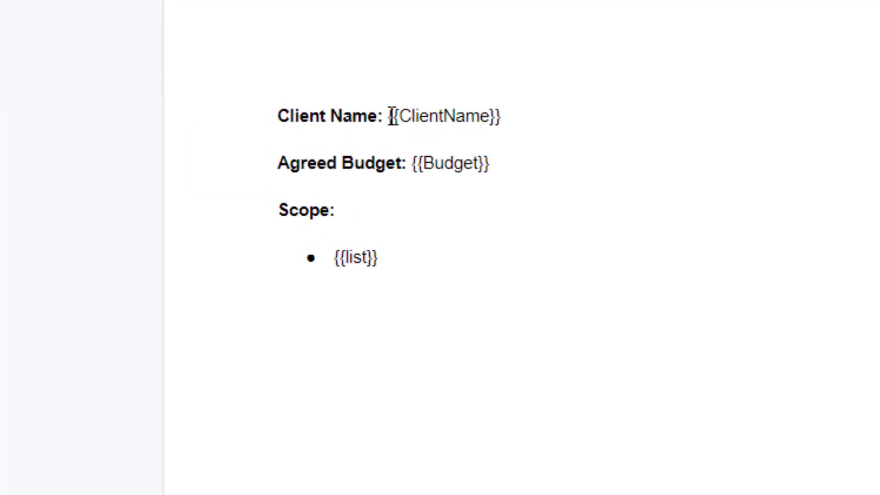
pyautogui.moveTo(388, 116); pyautogui.dragTo(515, 114)
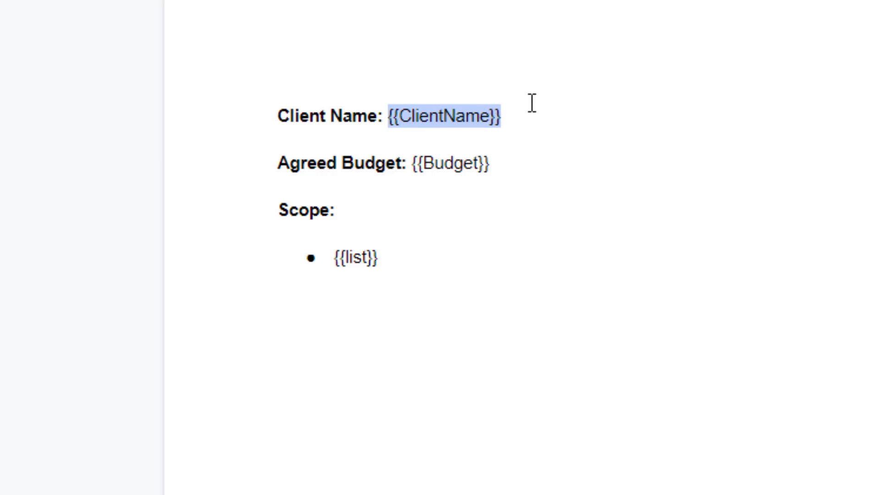
pyautogui.doubleClick(515, 114)
pyautogui.moveTo(387, 122); pyautogui.dragTo(409, 123)
pyautogui.doubleClick(430, 120)
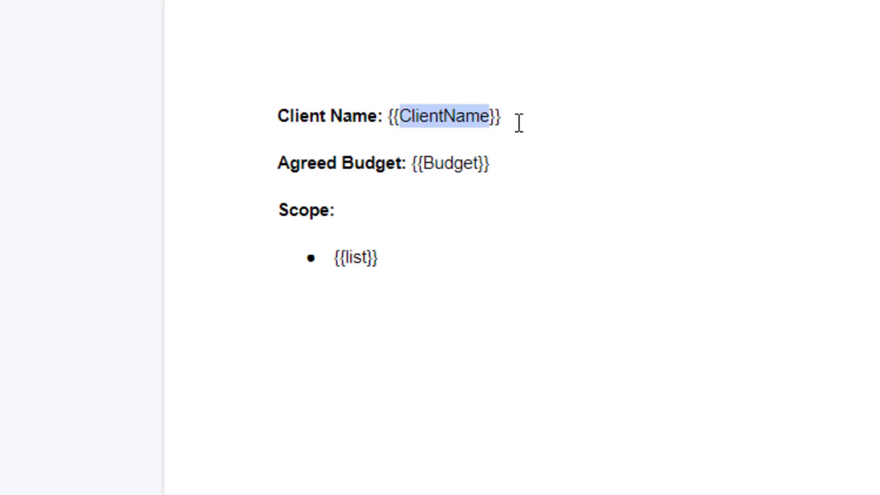
pyautogui.moveTo(518, 124); pyautogui.dragTo(489, 116)
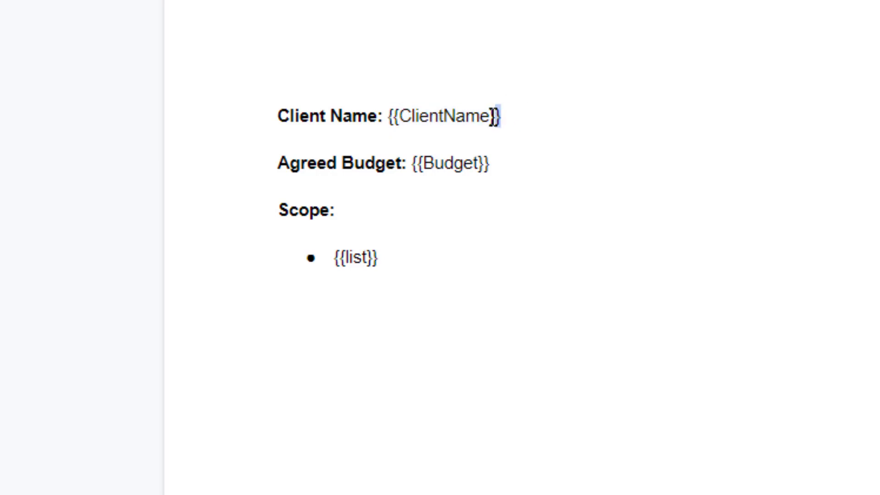
pyautogui.click(474, 159)
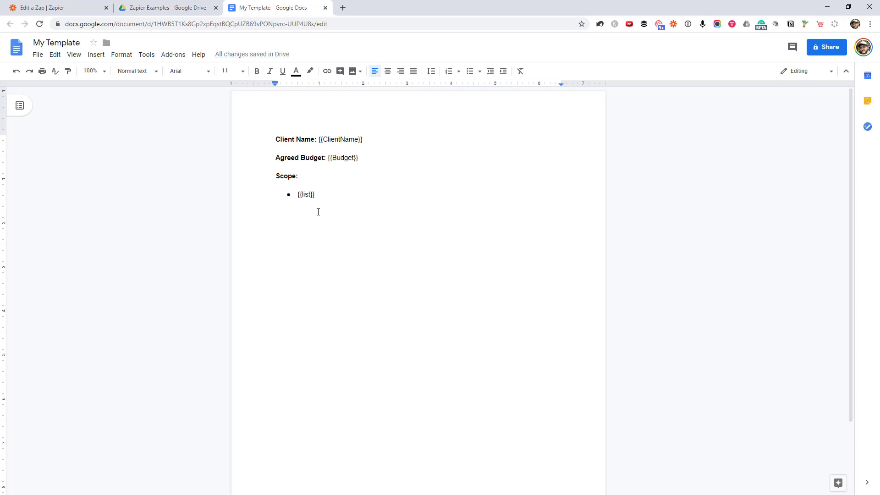
pyautogui.moveTo(324, 196); pyautogui.dragTo(300, 196)
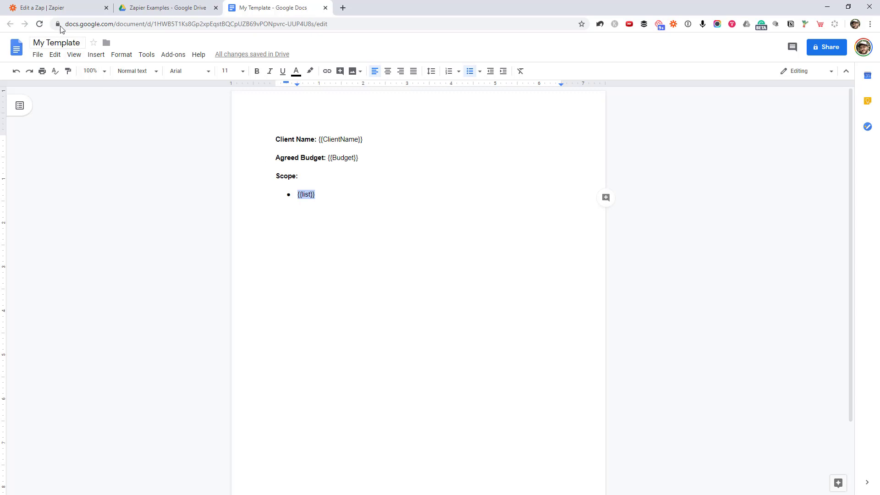
pyautogui.click(65, 13)
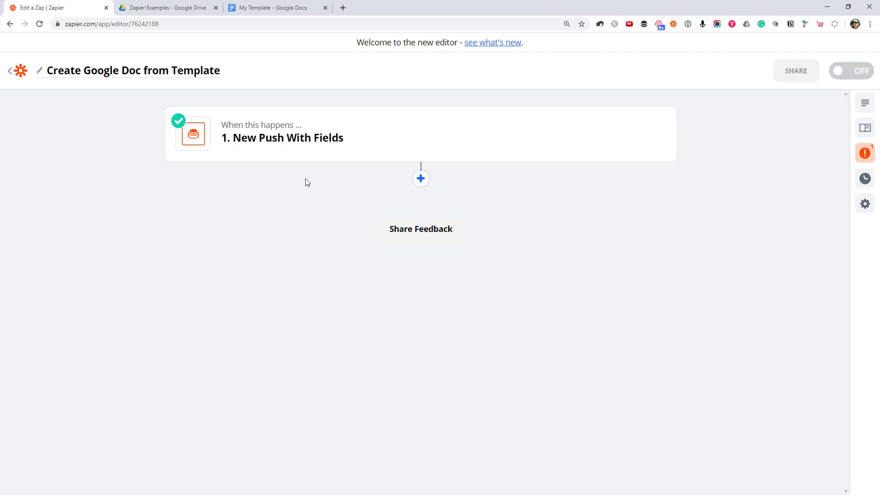
pyautogui.click(304, 140)
pyautogui.click(219, 243)
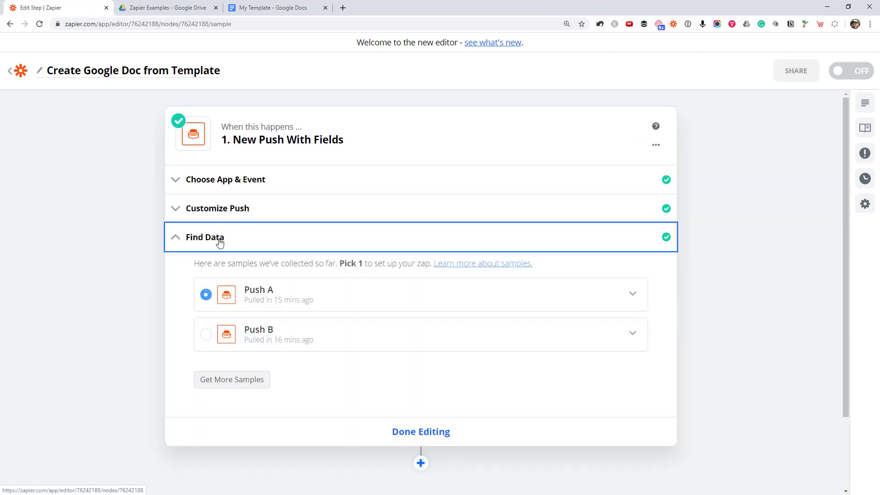
pyautogui.scroll(-2, 444, 211)
pyautogui.scroll(1, 445, 210)
pyautogui.click(633, 262)
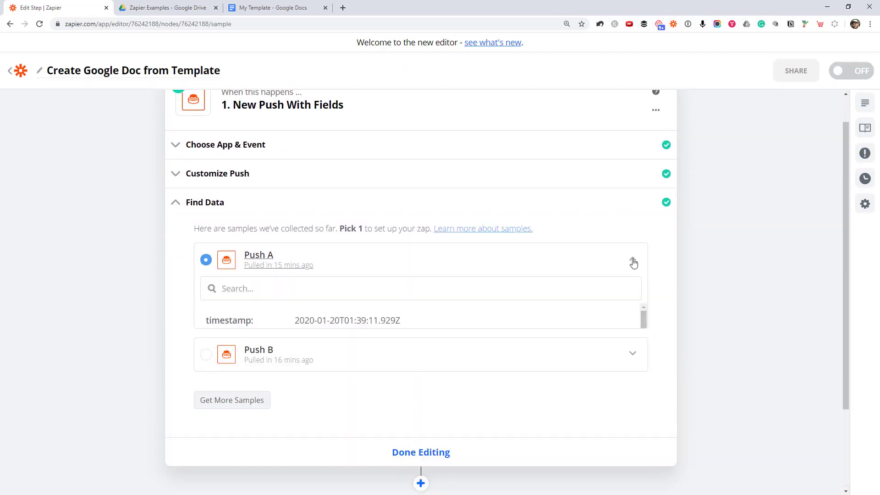
pyautogui.scroll(-3, 688, 212)
pyautogui.scroll(1, 687, 212)
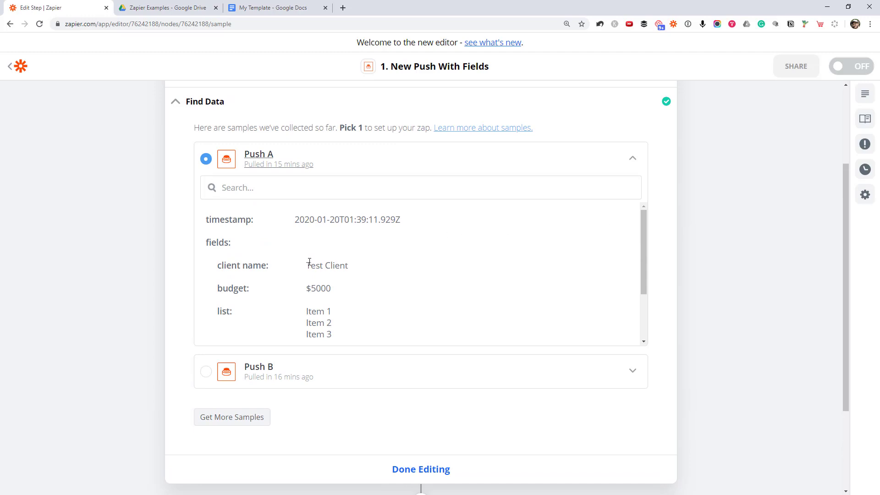
pyautogui.moveTo(307, 313); pyautogui.dragTo(332, 337)
pyautogui.click(337, 311)
pyautogui.scroll(-3, 637, 282)
pyautogui.click(447, 349)
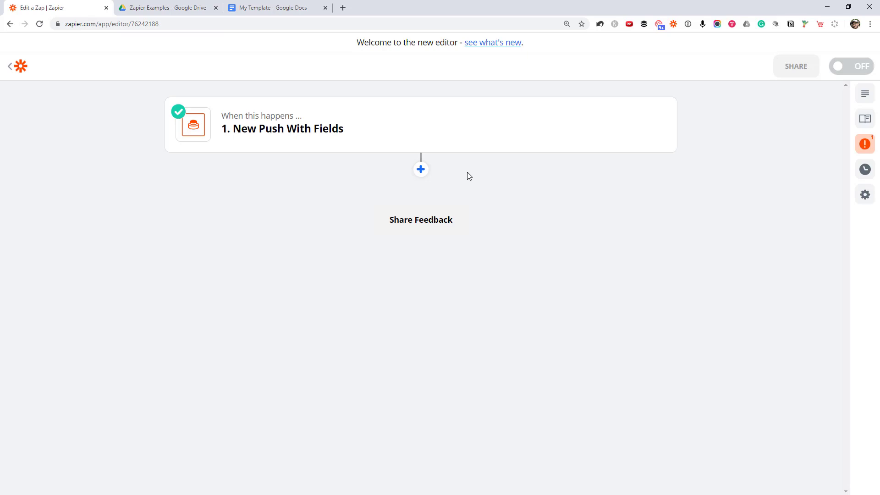
# Add a Google Docs step with the Create Document from Template event
pyautogui.click(421, 170)
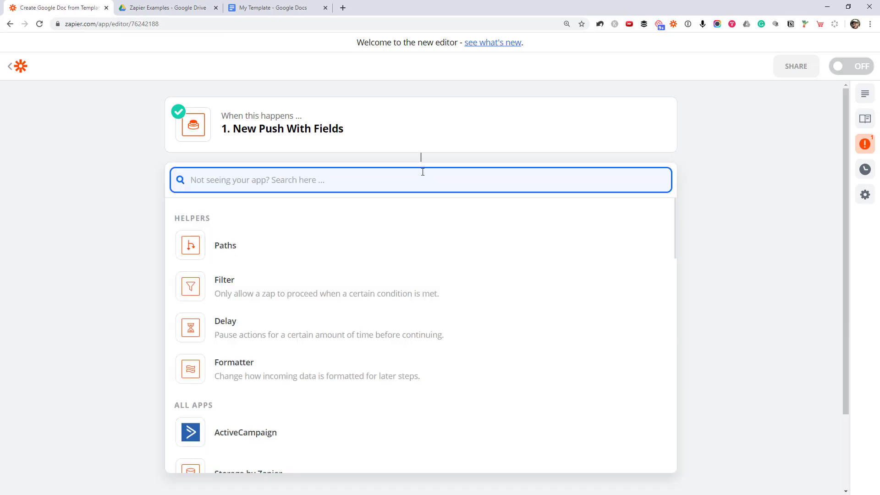
pyautogui.write('docs')
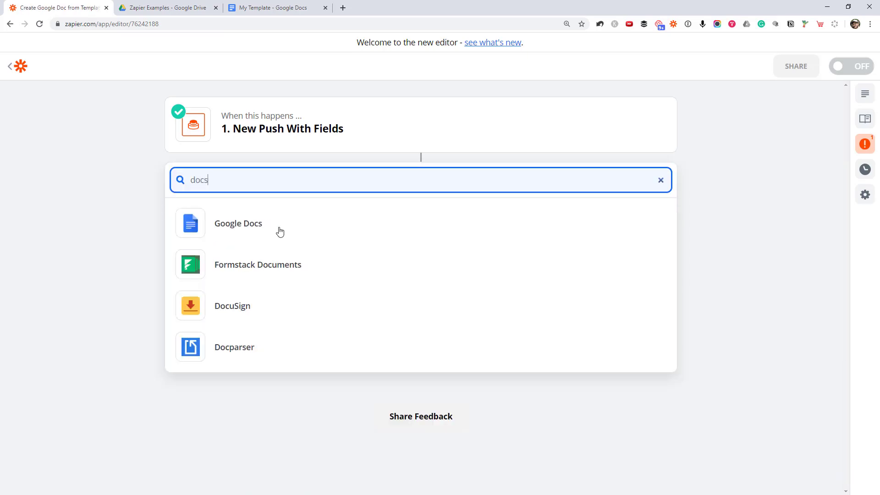
pyautogui.click(273, 231)
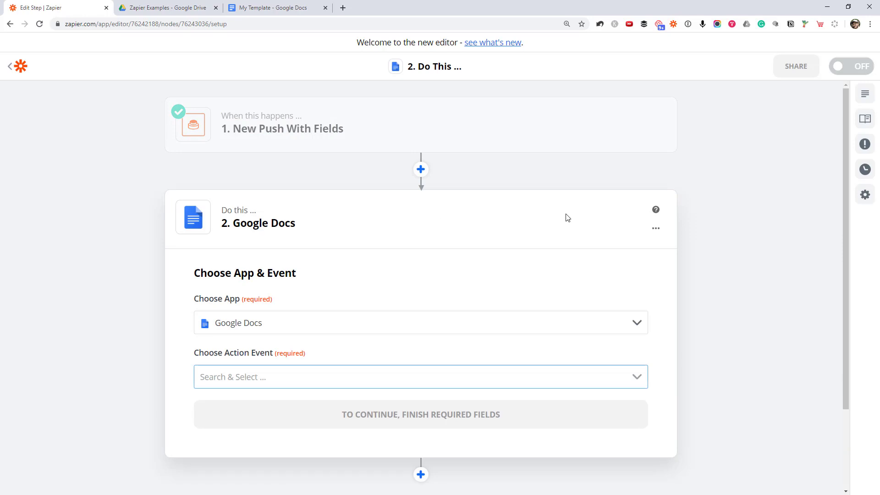
pyautogui.click(460, 272)
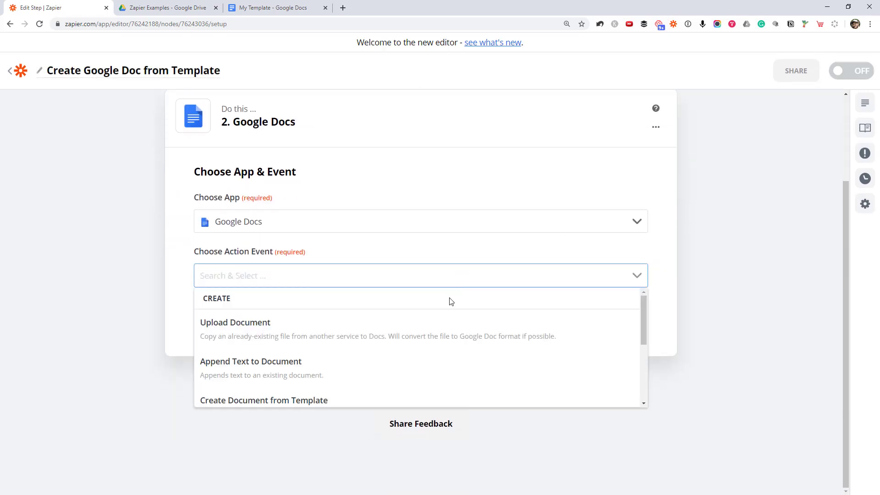
pyautogui.scroll(-1, 430, 367)
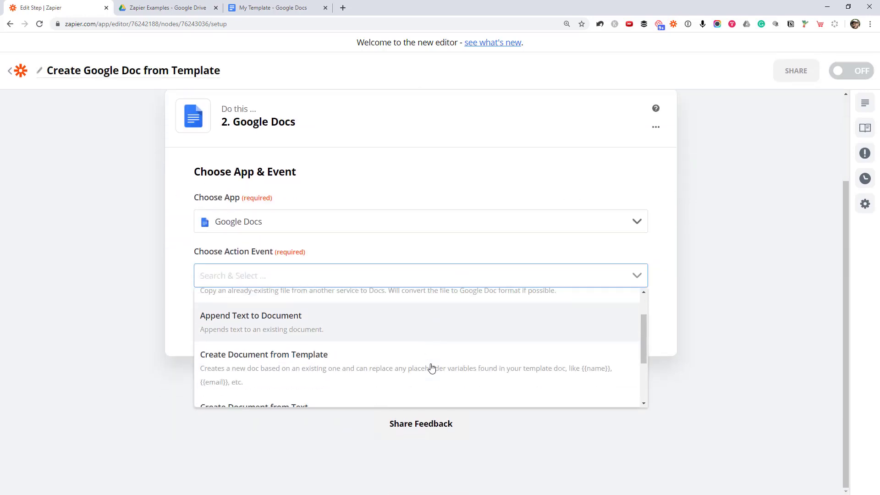
pyautogui.click(335, 369)
# Connect the step to the Personal Google Docs account
pyautogui.click(387, 320)
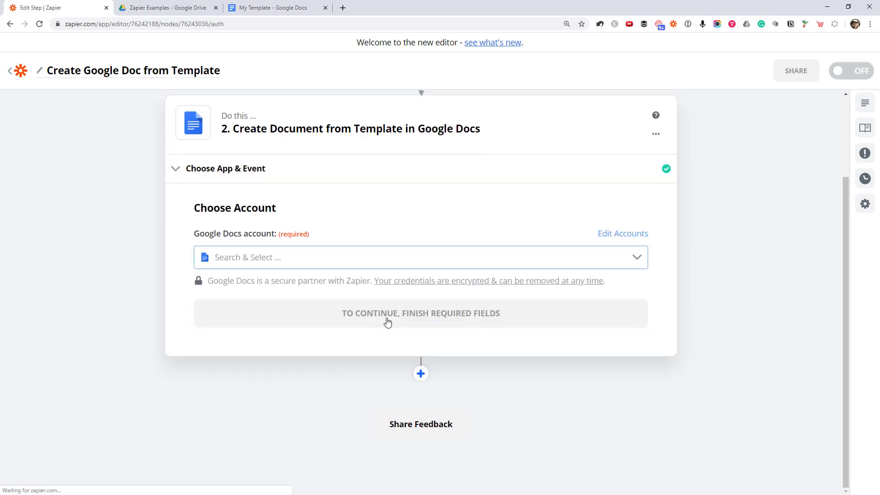
pyautogui.click(563, 251)
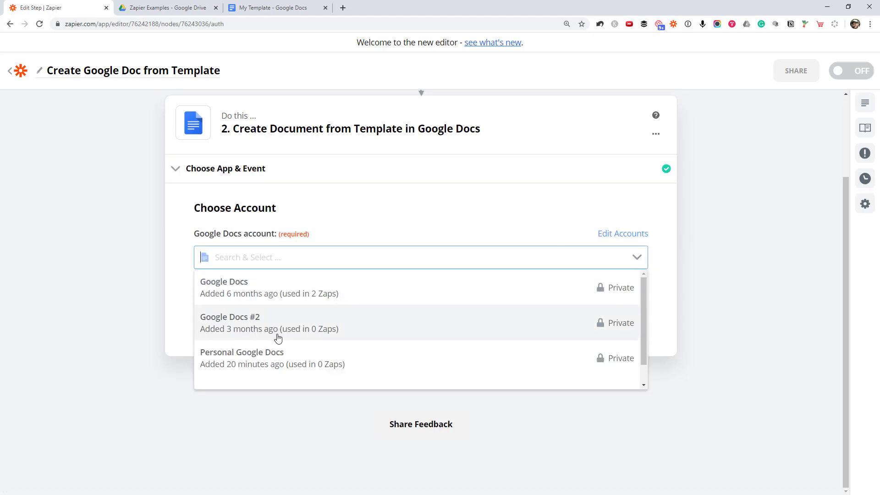
pyautogui.click(233, 354)
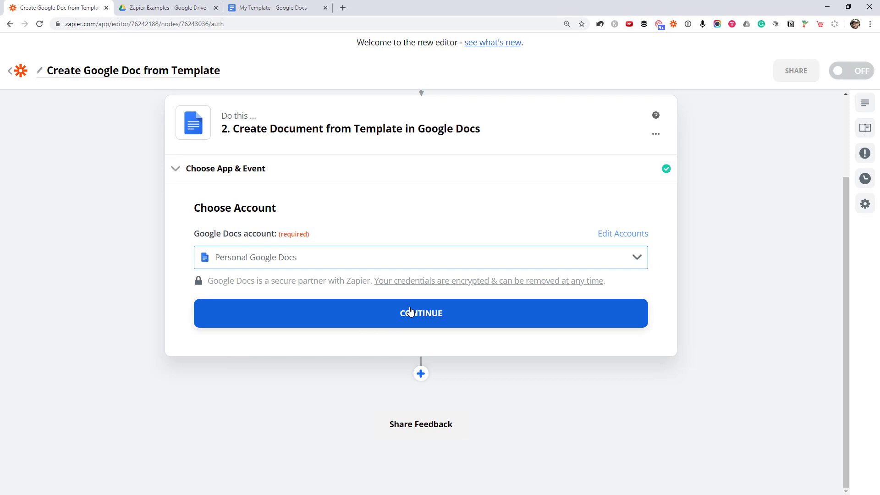
pyautogui.click(419, 313)
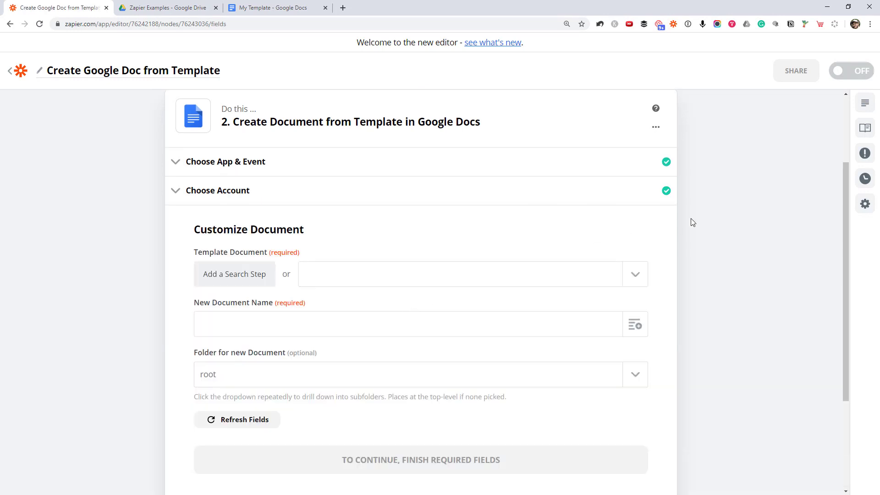
# Set the Template Document field to 'Use a Custom Value (advanced)'
pyautogui.scroll(-2, 692, 219)
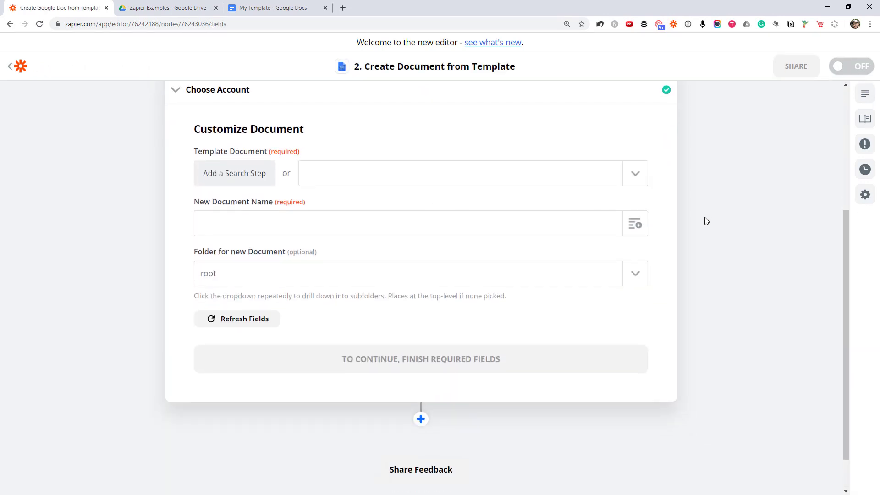
pyautogui.click(635, 173)
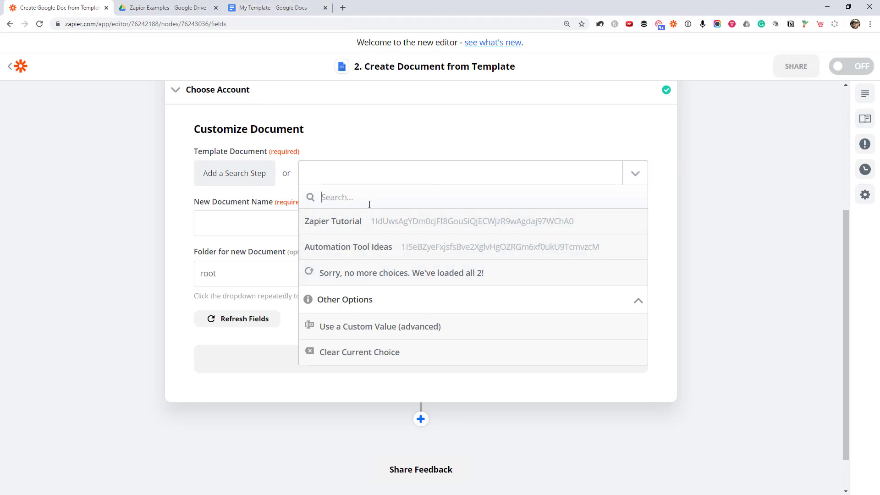
pyautogui.click(389, 327)
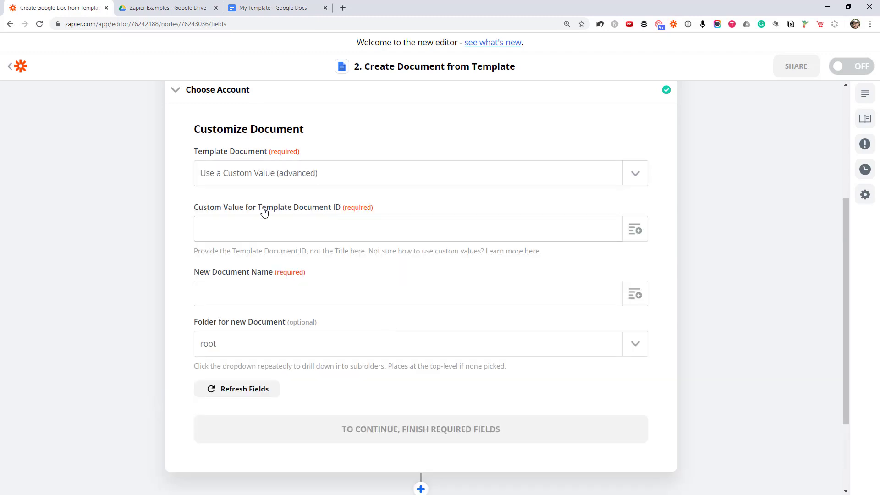
# Copy My Template's document ID from its address and paste it into the template ID field
pyautogui.click(275, 8)
pyautogui.moveTo(175, 24); pyautogui.dragTo(598, 46)
pyautogui.click(519, 46)
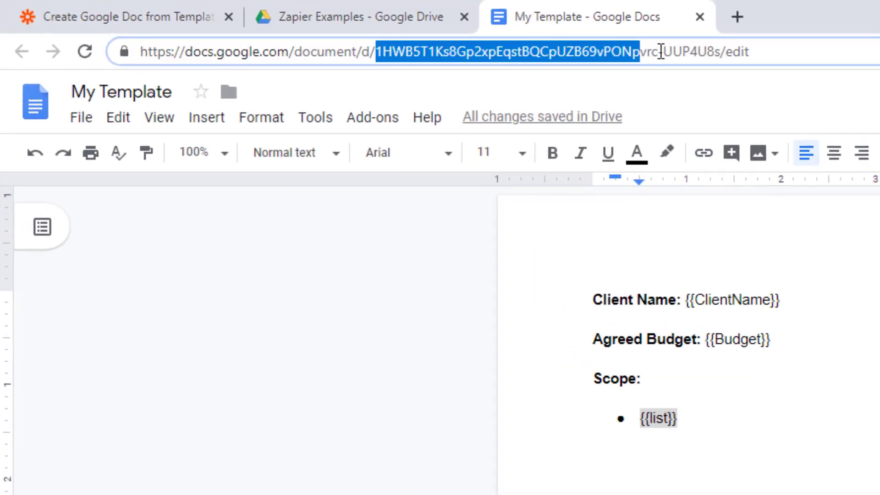
pyautogui.moveTo(660, 51); pyautogui.dragTo(721, 52)
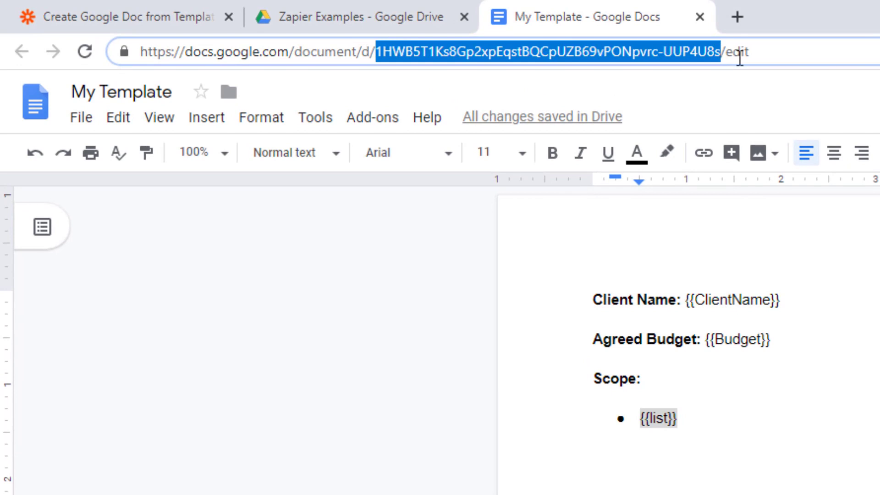
pyautogui.hotkey('ctrl', 'c')
pyautogui.click(115, 17)
pyautogui.click(289, 235)
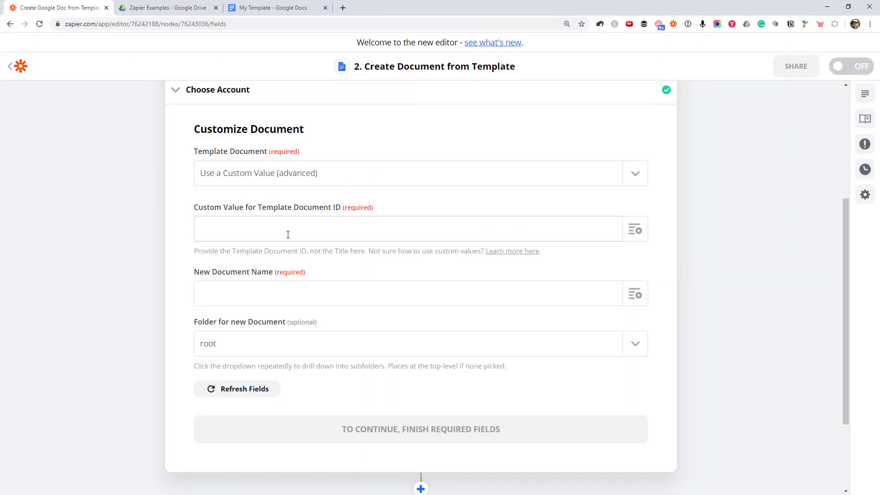
pyautogui.hotkey('ctrl', 'v')
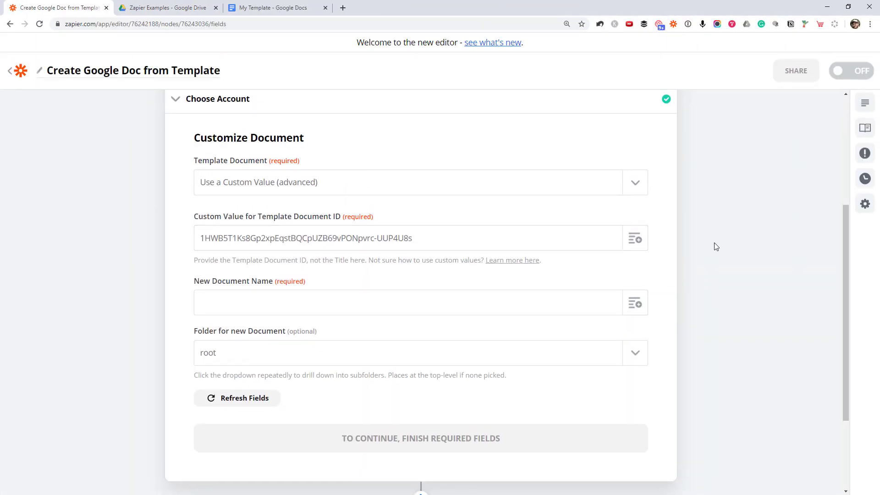
# Set New Document Name to 'Proposal for' plus the trigger's Client Name field
pyautogui.click(463, 304)
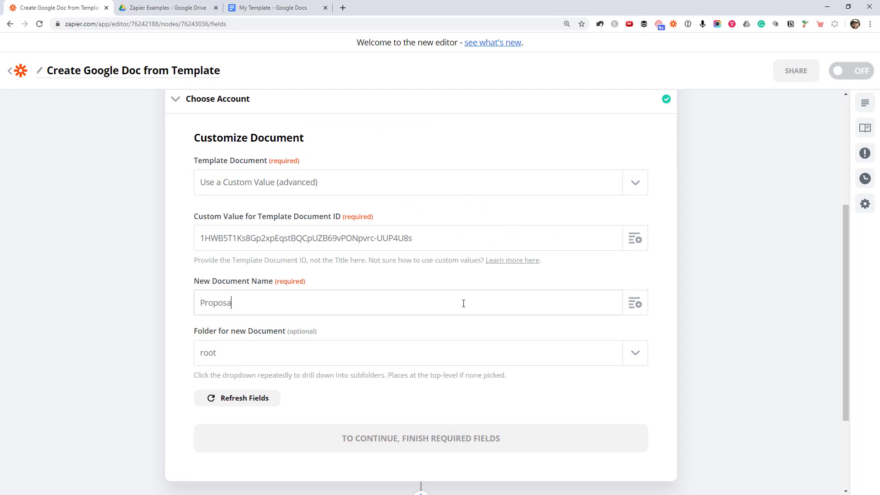
pyautogui.write('Proposal for')
pyautogui.click(640, 305)
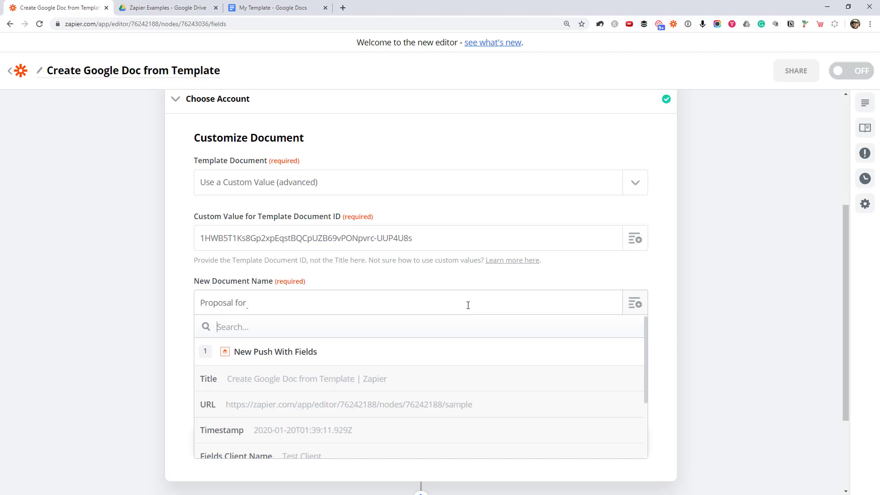
pyautogui.scroll(-3, 354, 401)
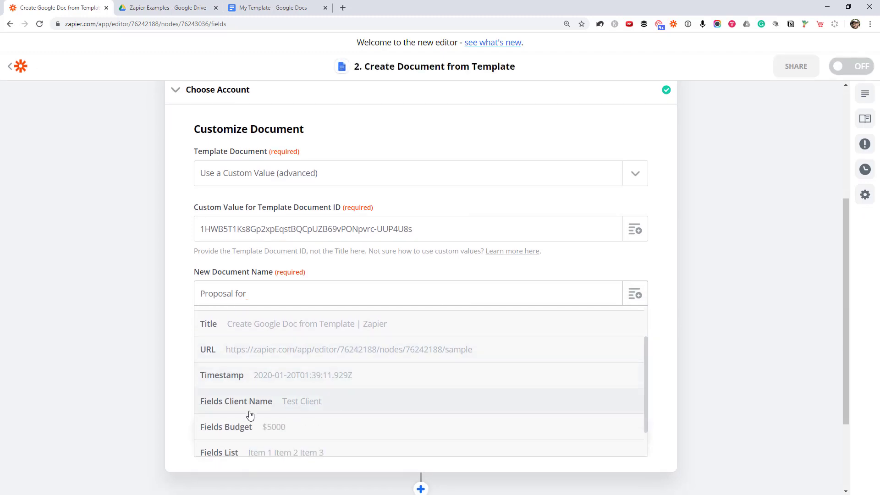
pyautogui.click(287, 406)
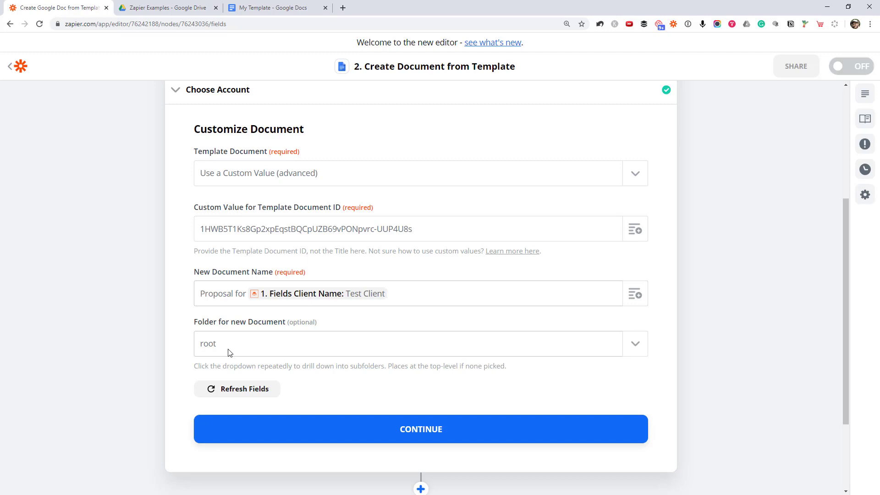
# Set Folder for new Document to 'Use a Custom Value (advanced)'
pyautogui.click(641, 345)
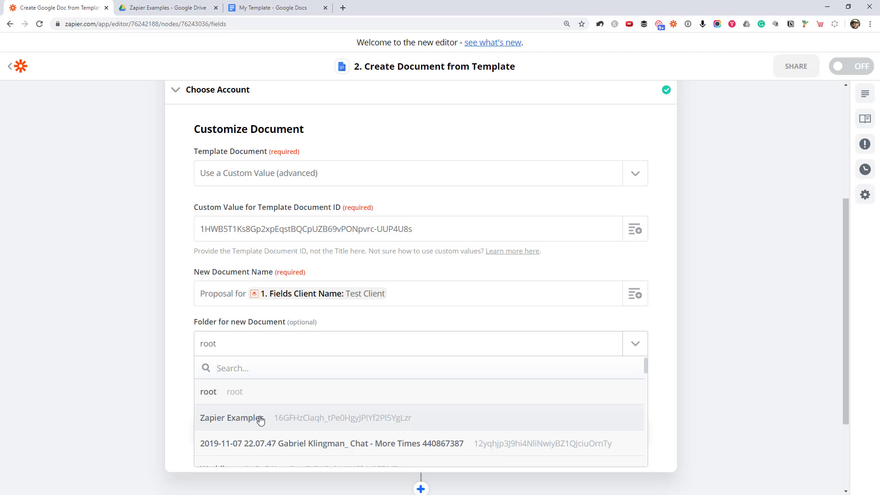
pyautogui.scroll(-10, 248, 422)
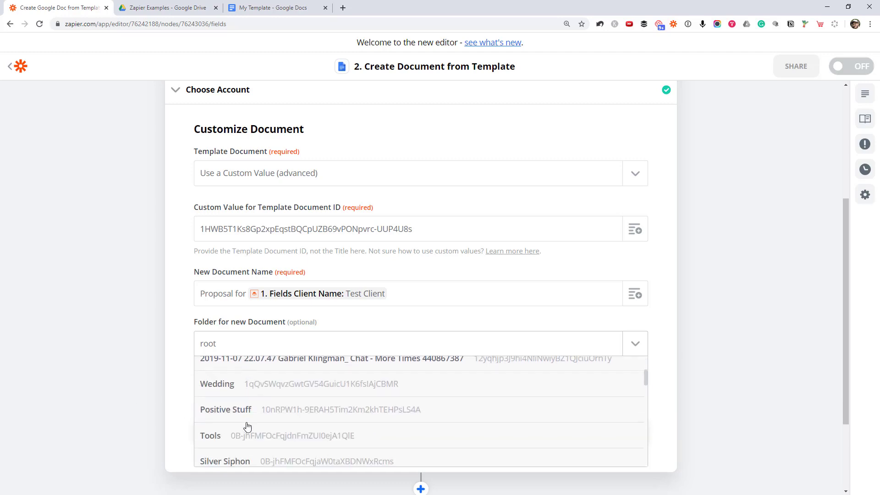
pyautogui.click(252, 428)
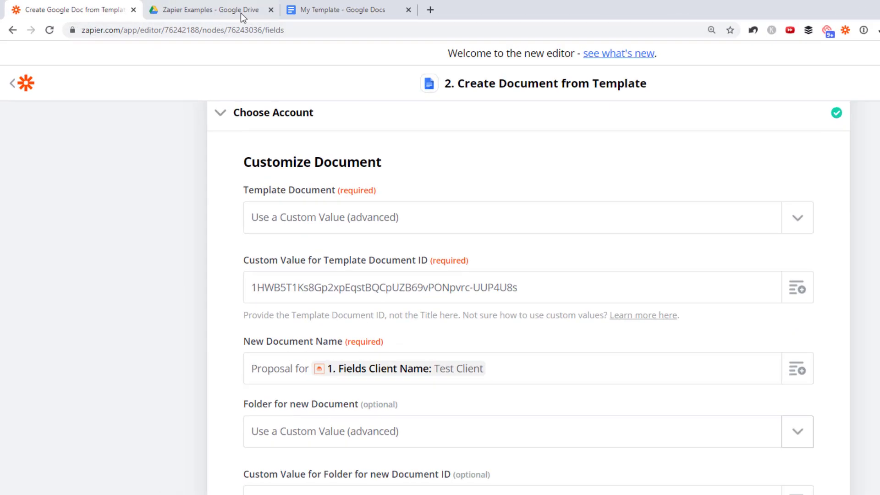
pyautogui.click(241, 13)
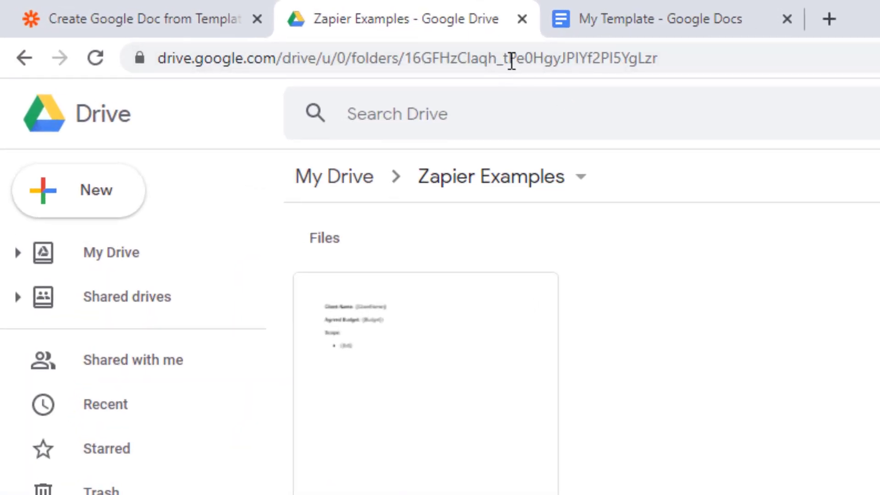
pyautogui.click(261, 30)
pyautogui.click(250, 29)
pyautogui.moveTo(460, 58); pyautogui.dragTo(782, 86)
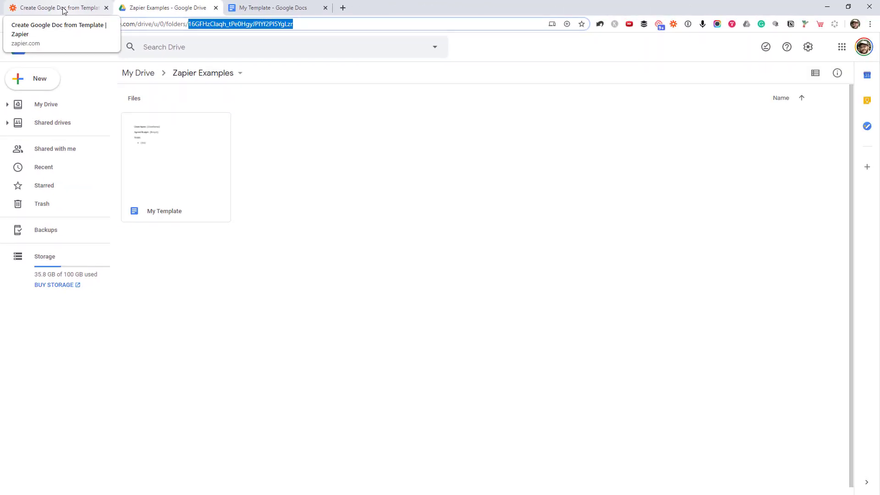
pyautogui.click(63, 10)
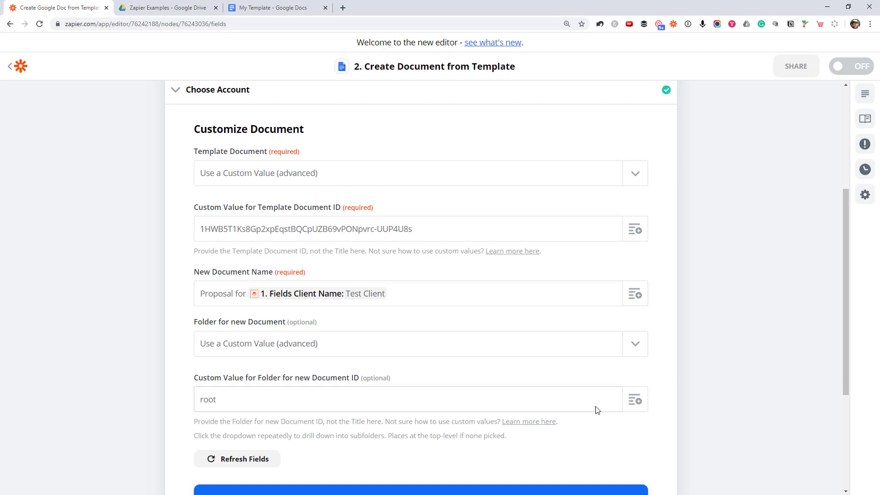
# Switch the folder back from custom value and choose Zapier Examples from the list
pyautogui.click(634, 344)
pyautogui.scroll(-10, 286, 394)
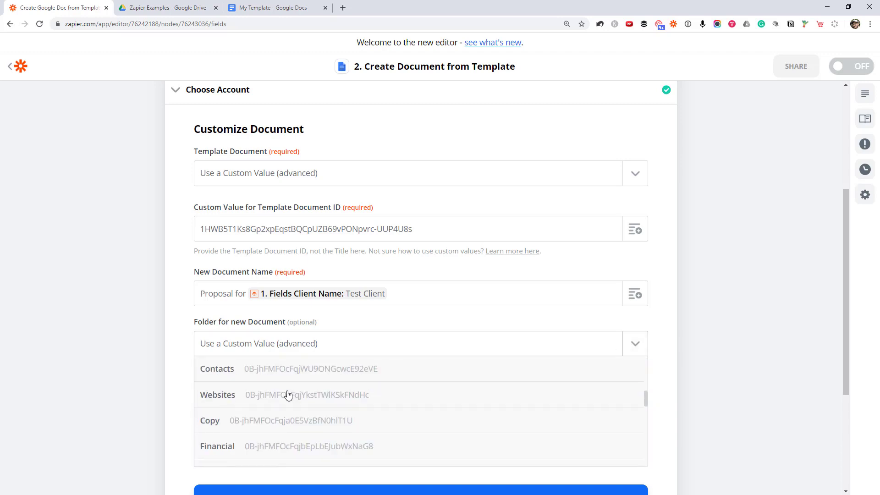
pyautogui.click(256, 462)
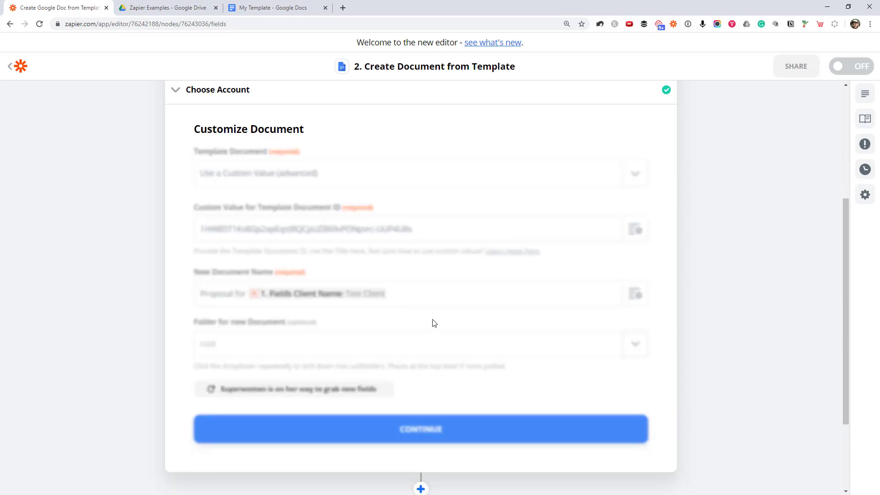
pyautogui.click(635, 349)
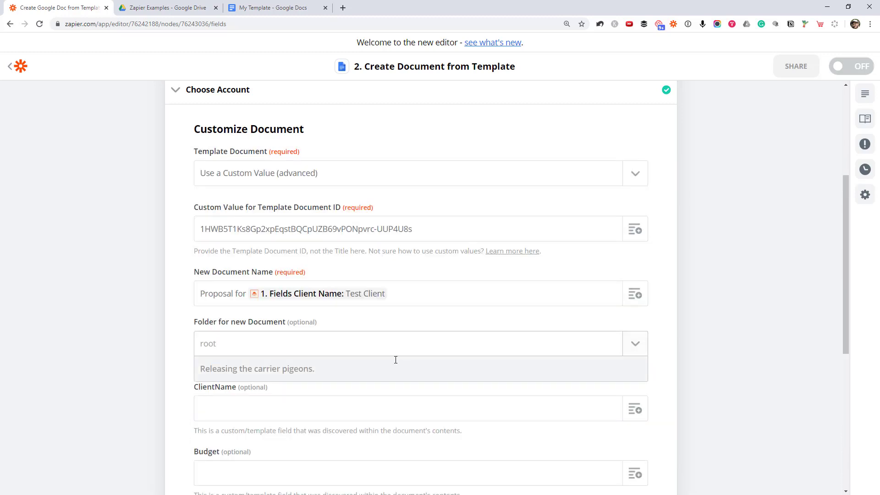
pyautogui.click(241, 400)
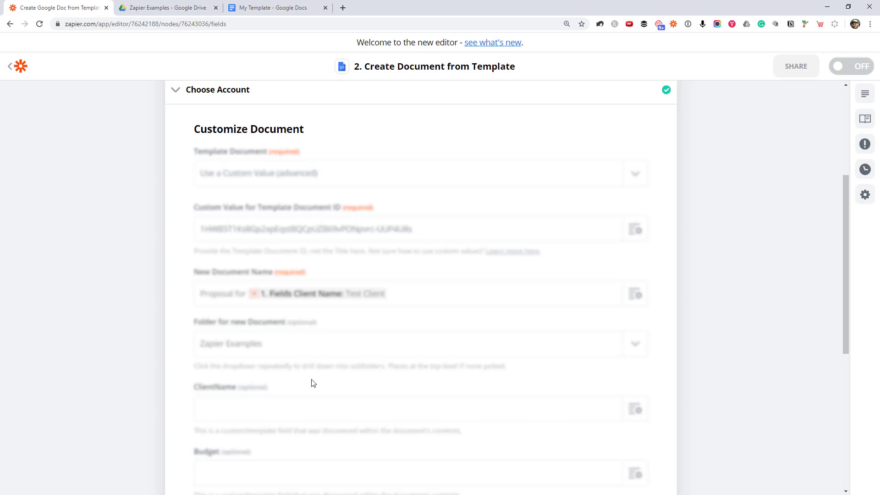
pyautogui.scroll(-3, 157, 385)
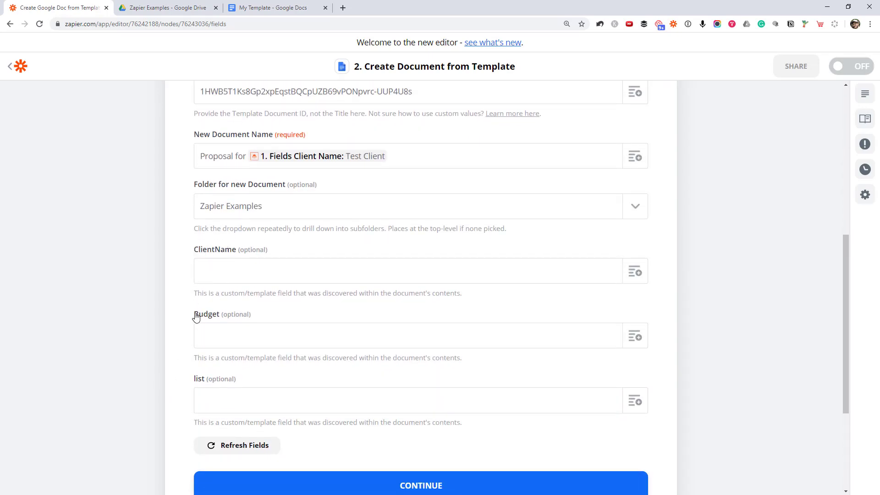
# Review the template's placeholders, then refresh the template fields in the Zap editor
pyautogui.click(281, 10)
pyautogui.moveTo(319, 140); pyautogui.dragTo(275, 157)
pyautogui.click(300, 194)
pyautogui.click(58, 9)
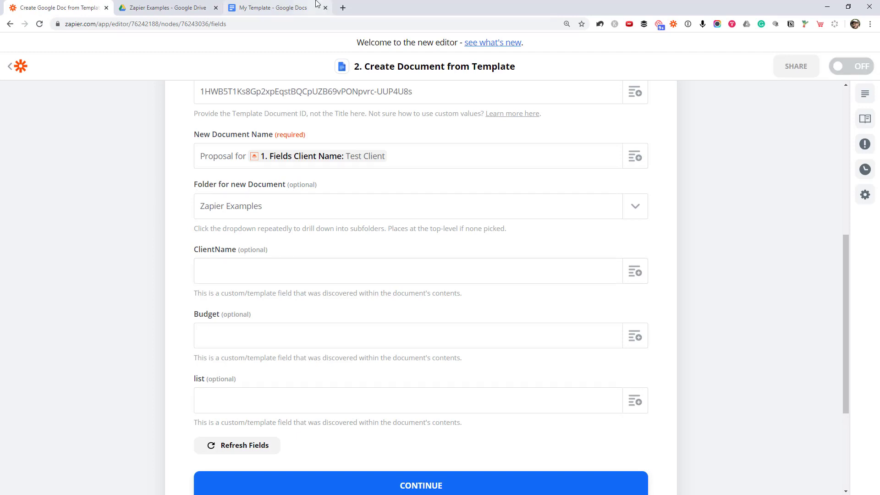
pyautogui.click(232, 454)
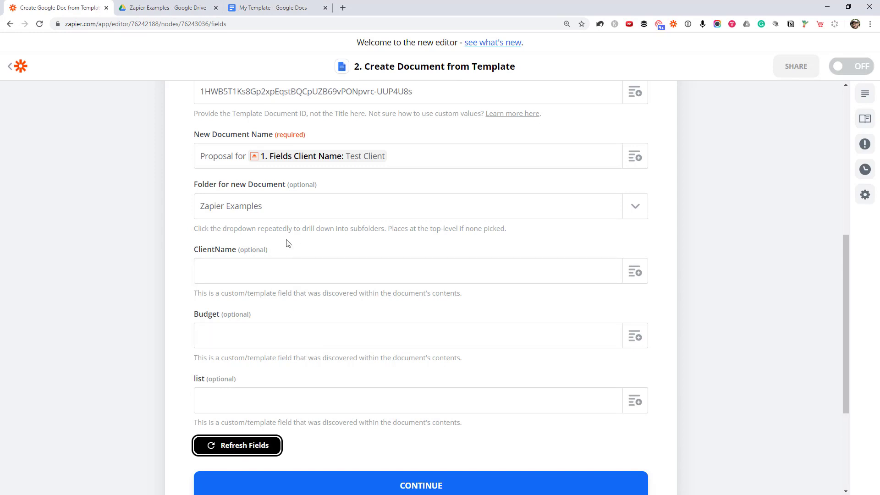
# Map ClientName, Budget and list to the trigger's Client Name, Budget and List fields, then continue
pyautogui.scroll(-1, 348, 244)
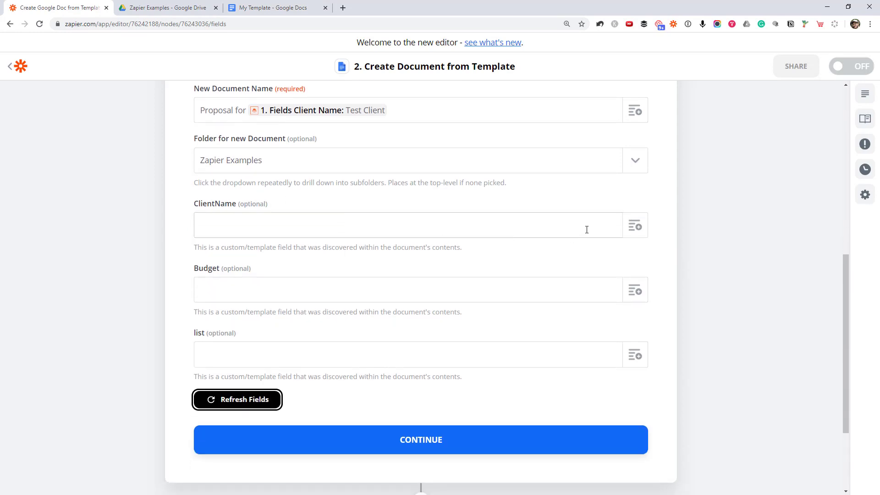
pyautogui.click(635, 227)
pyautogui.click(257, 378)
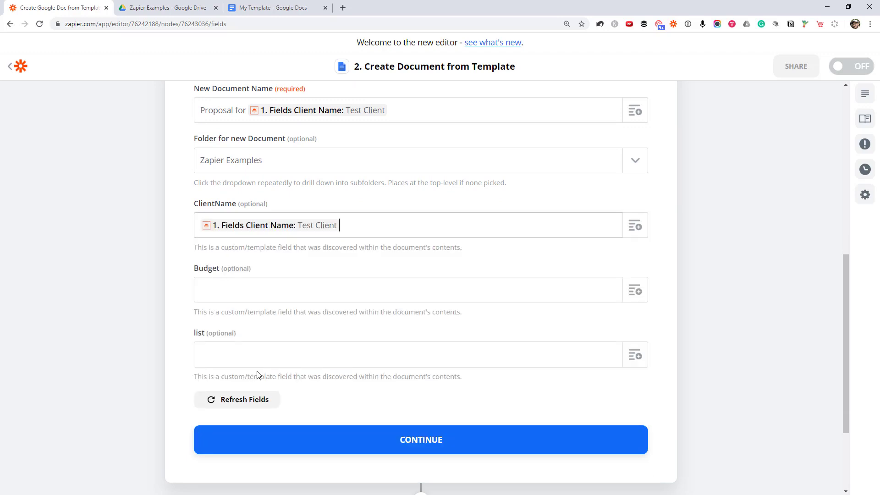
pyautogui.click(625, 288)
pyautogui.scroll(-3, 314, 389)
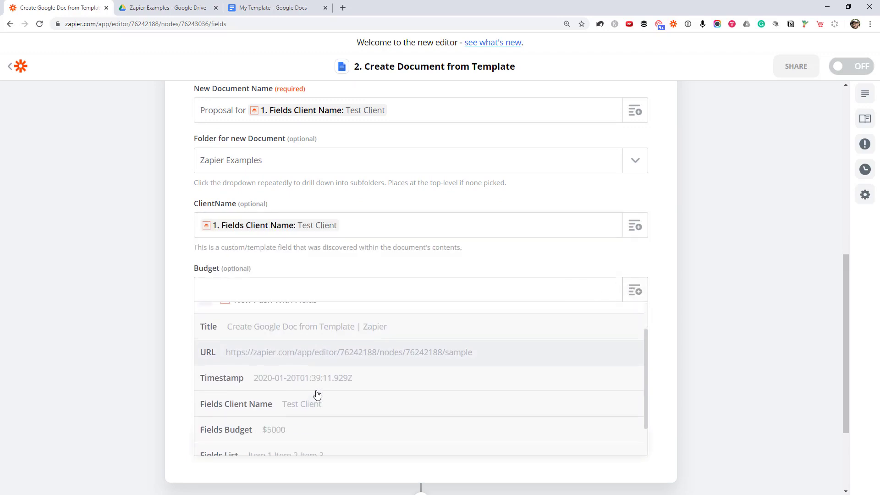
pyautogui.click(208, 403)
pyautogui.click(617, 355)
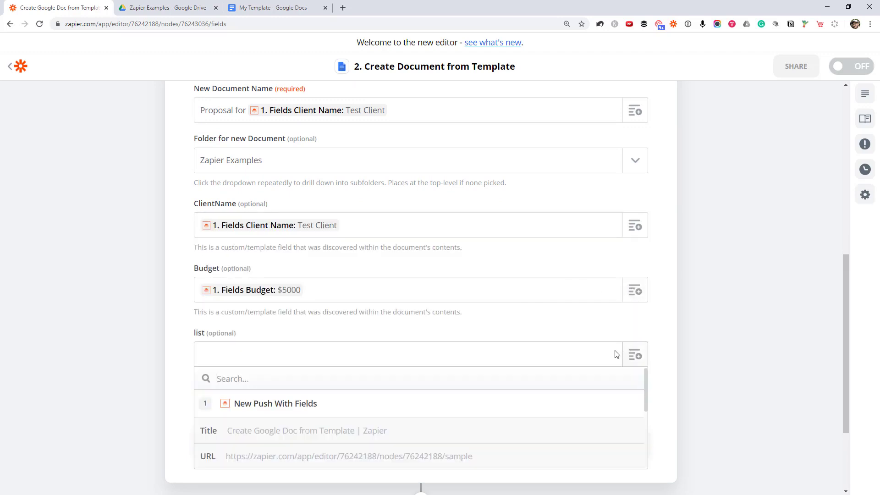
pyautogui.scroll(-3, 313, 414)
pyautogui.click(270, 438)
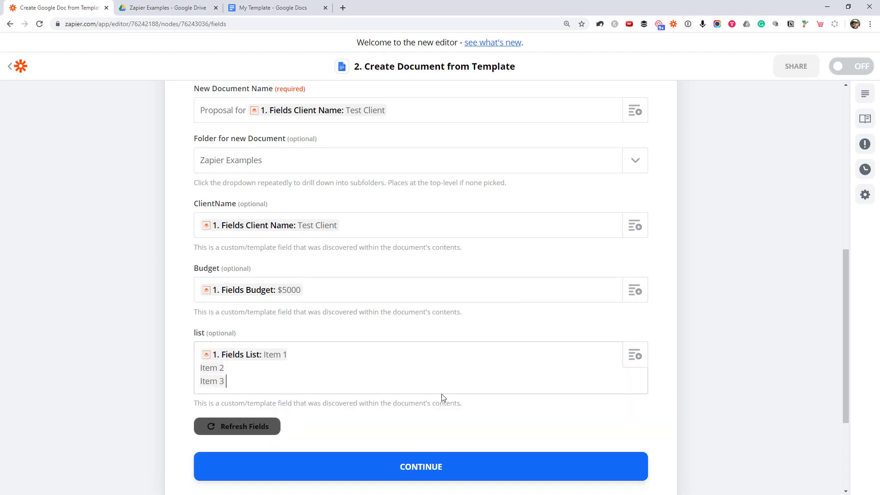
pyautogui.scroll(-1, 528, 421)
pyautogui.click(529, 421)
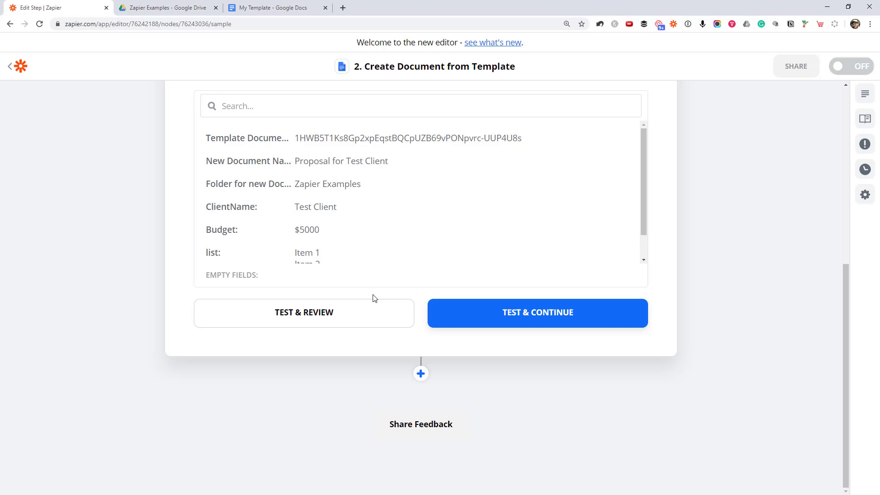
# Test the step, confirm the sent data, and check the Drive folder for the new document
pyautogui.click(443, 307)
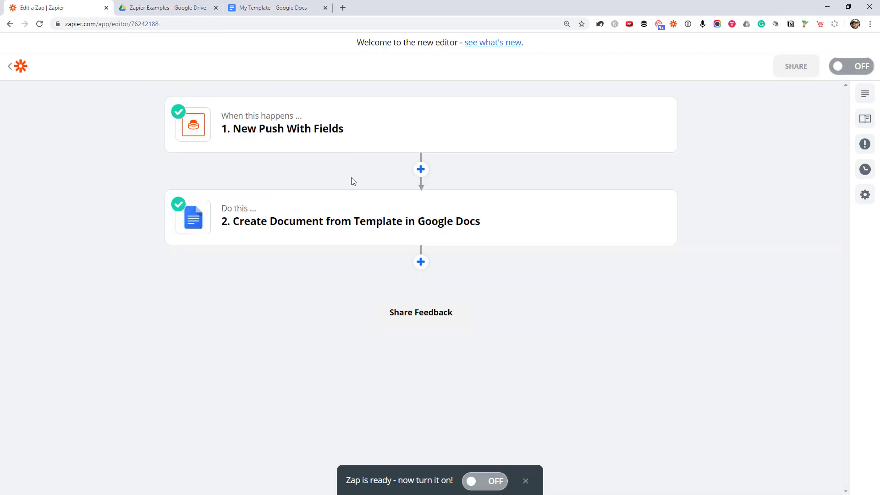
pyautogui.click(222, 313)
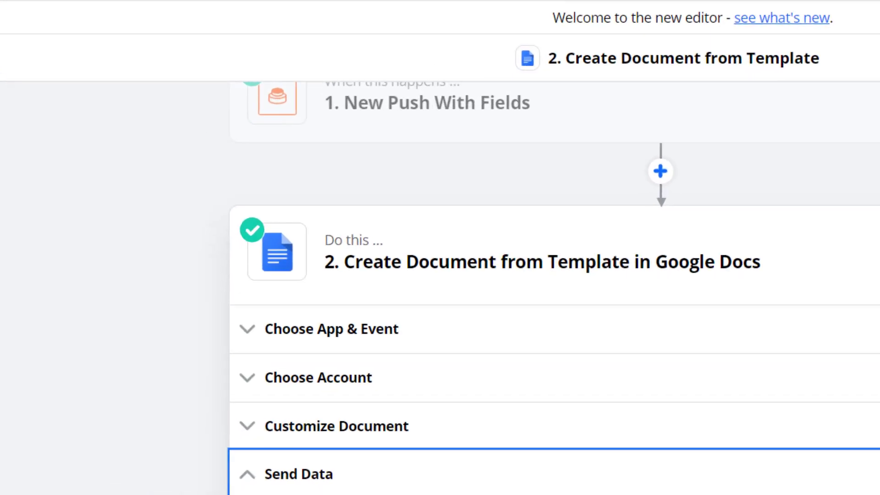
pyautogui.click(176, 12)
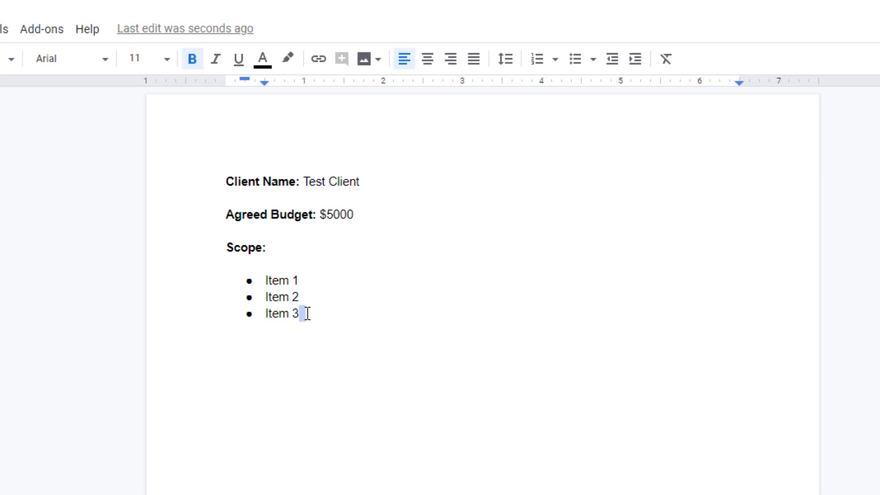
# Inspect the filled Item 1–3 scope bullets in Proposal for Test Client, then return to Drive
pyautogui.moveTo(307, 313); pyautogui.dragTo(266, 281)
pyautogui.click(293, 303)
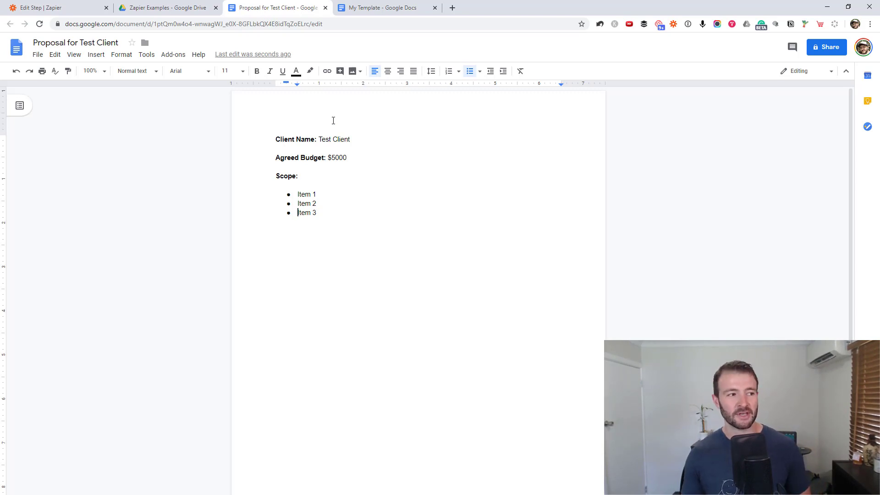
pyautogui.click(184, 9)
# Add a step after the Google Docs step using the Google Cloud Print app
pyautogui.click(90, 6)
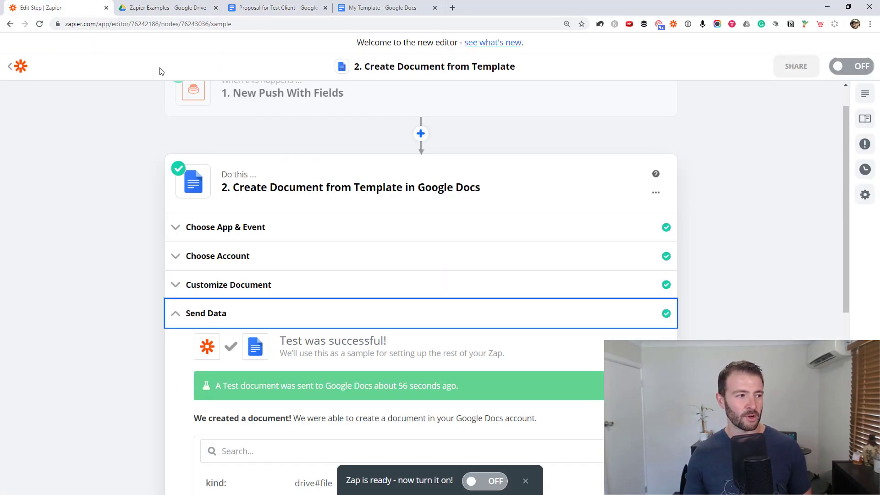
pyautogui.scroll(-6, 613, 281)
pyautogui.click(421, 449)
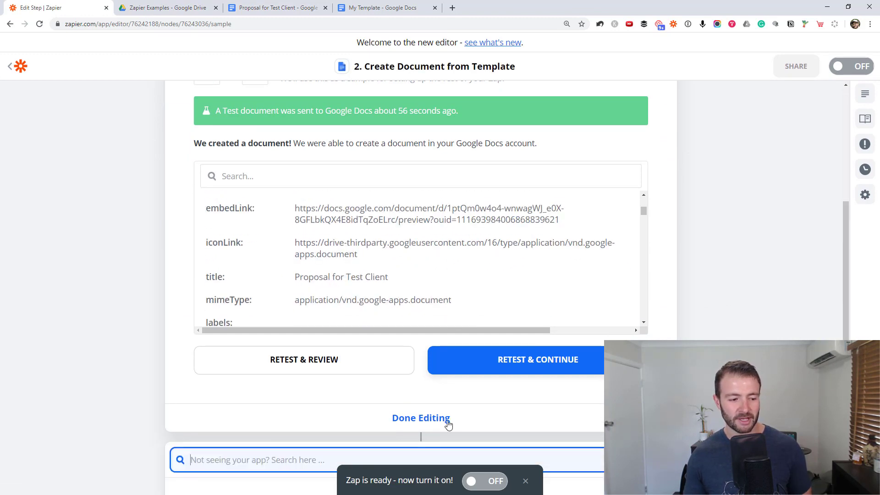
pyautogui.write('goog')
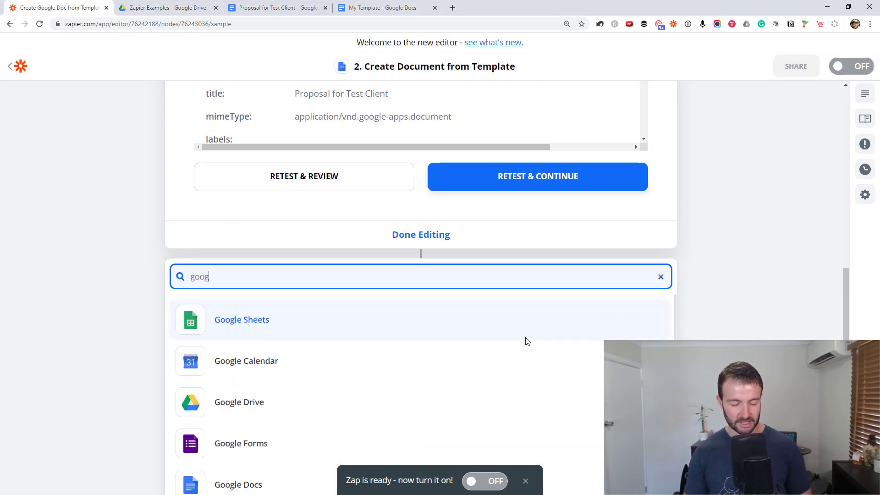
pyautogui.write('le cloud')
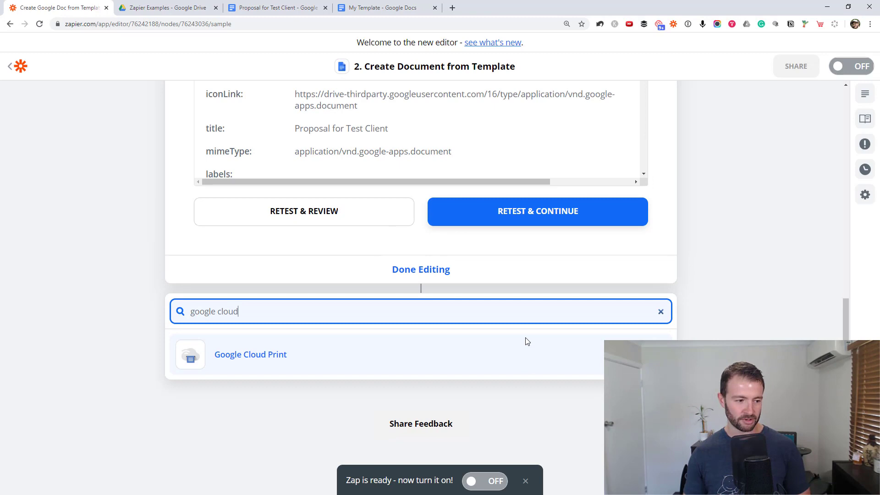
pyautogui.click(326, 356)
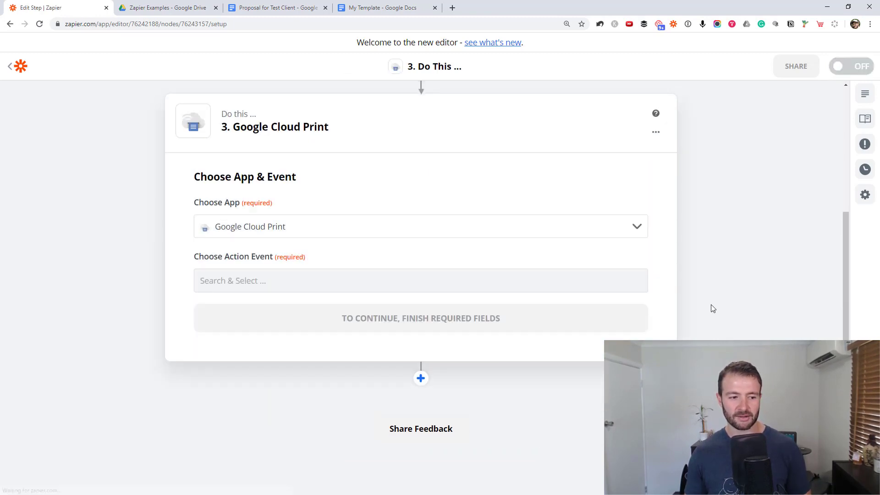